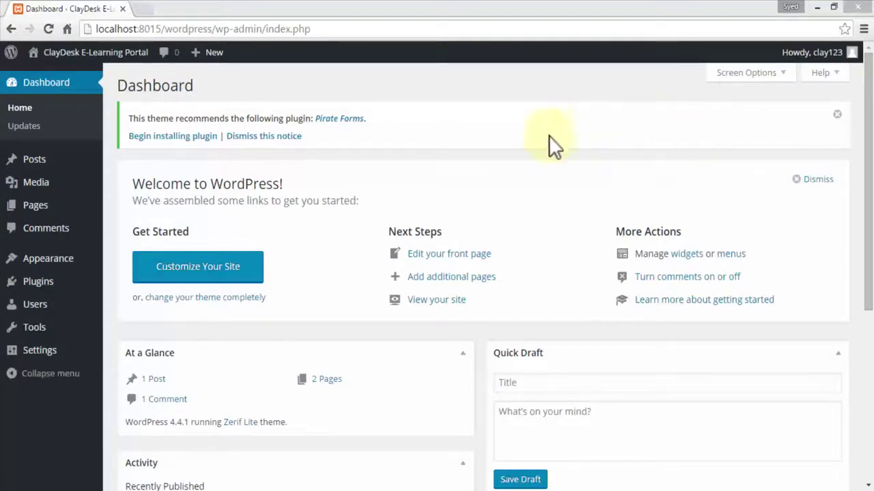
Open Test Page from the site's pages for editing and change its title to "Home Page".
left_click(42, 217)
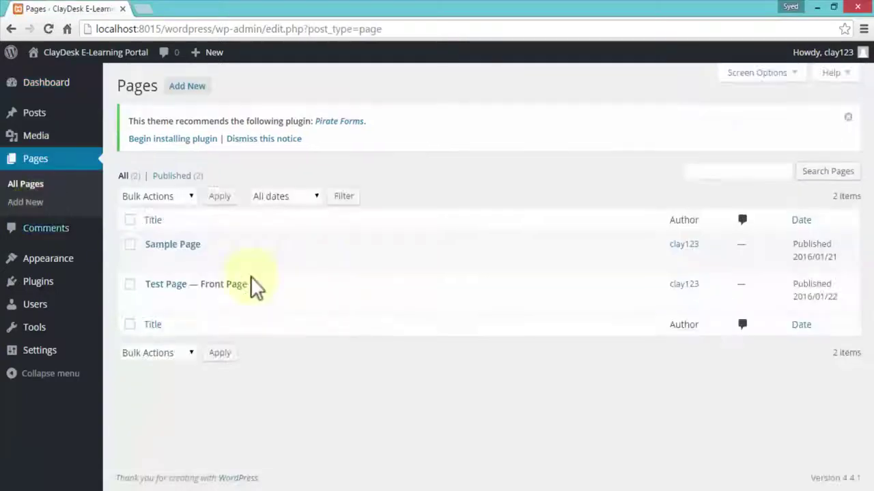
mouse_move(296, 270)
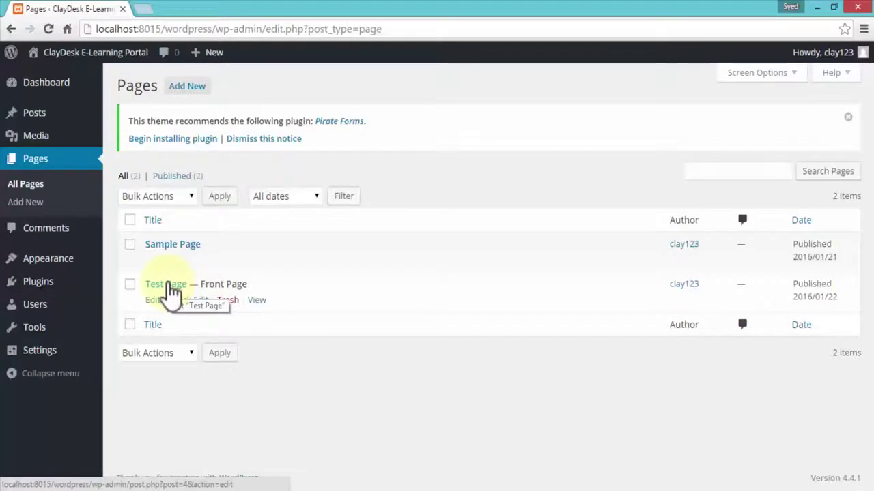
left_click(170, 285)
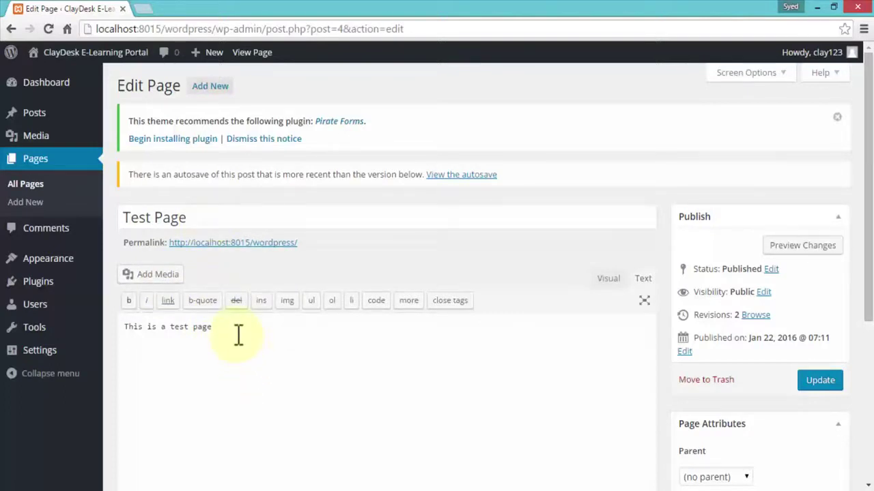
left_click_drag(195, 214, 107, 218)
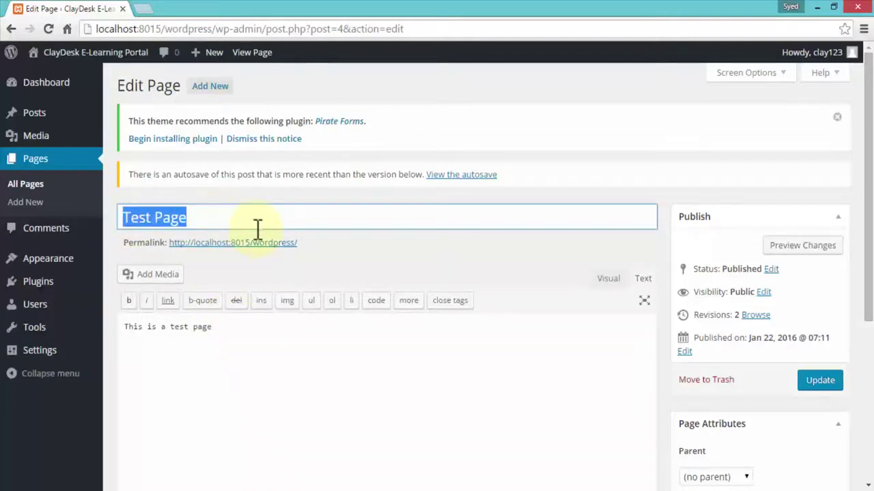
type("Home Page")
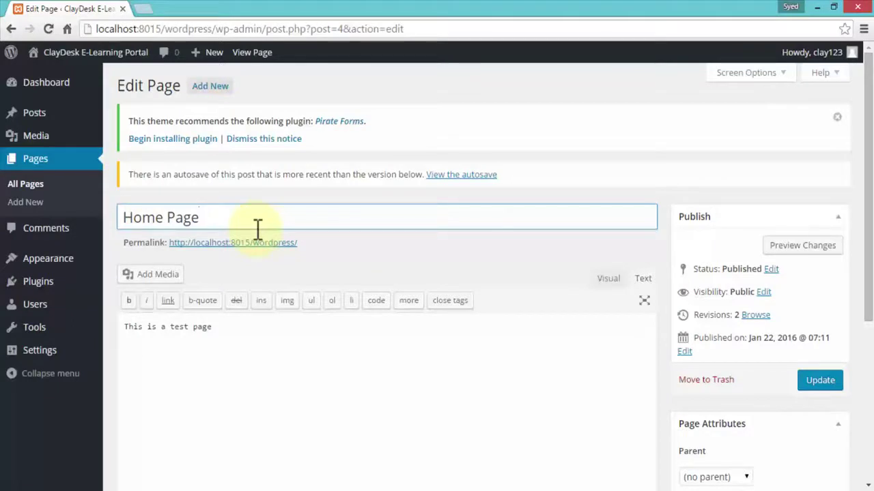
Replace the page's body text with "Welcome to our new website. Hope you enjoy working with WordPress!" and preview the changes.
left_click(237, 331)
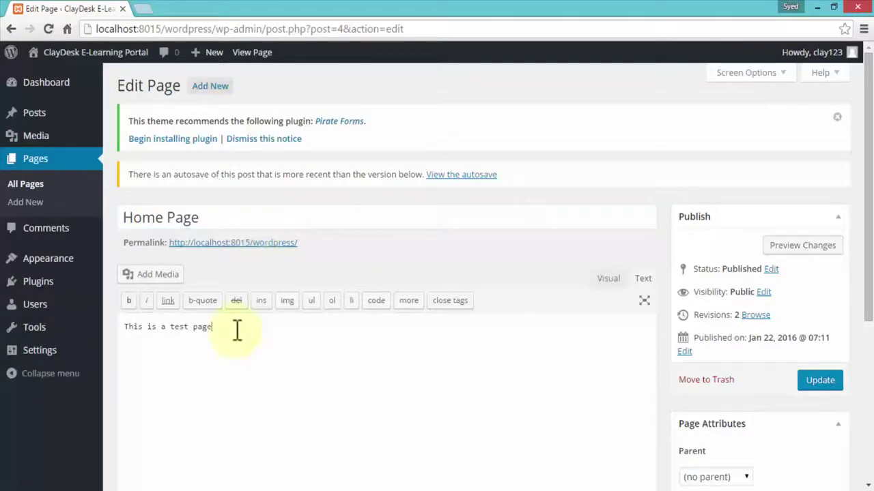
scroll(239, 330, "down", 1)
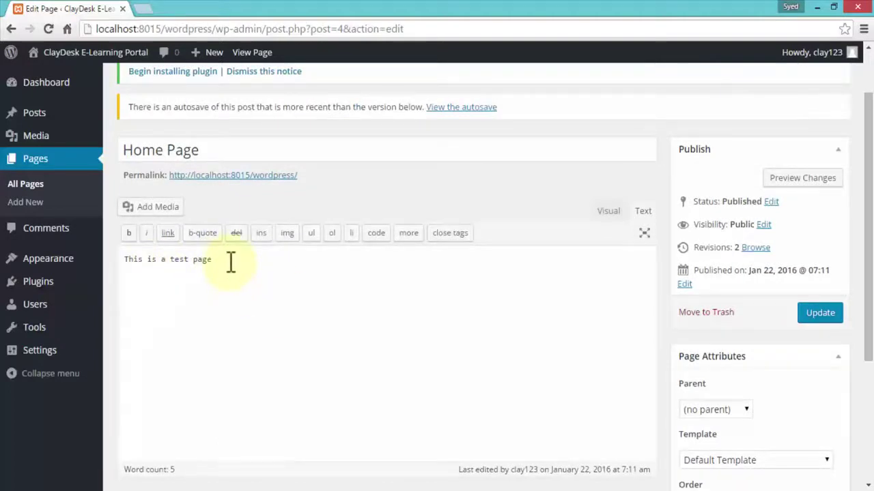
key("ctrl+a")
type("Welcome to our new website. Hope you enjoy working ")
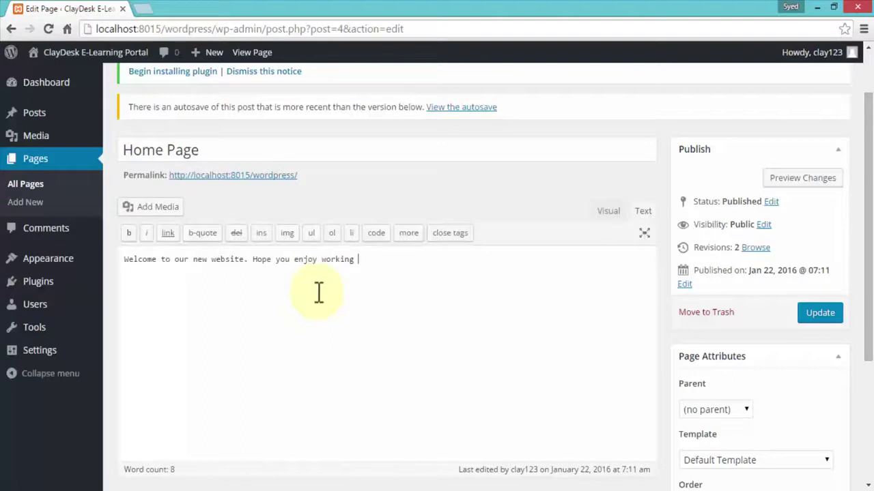
type("with WordPress!")
key("Return")
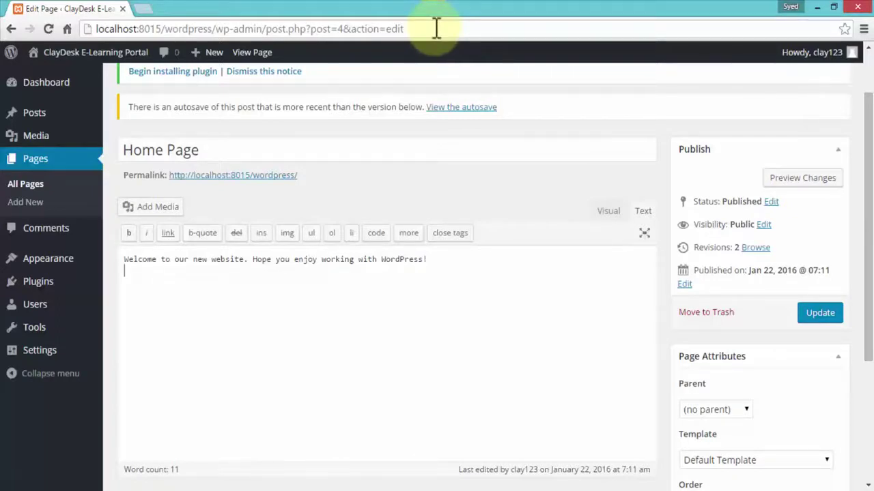
left_click(774, 179)
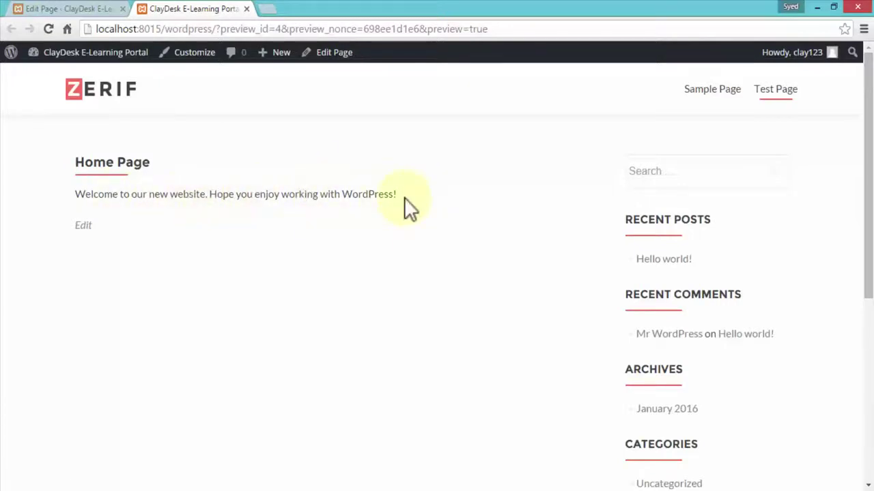
left_click(95, 11)
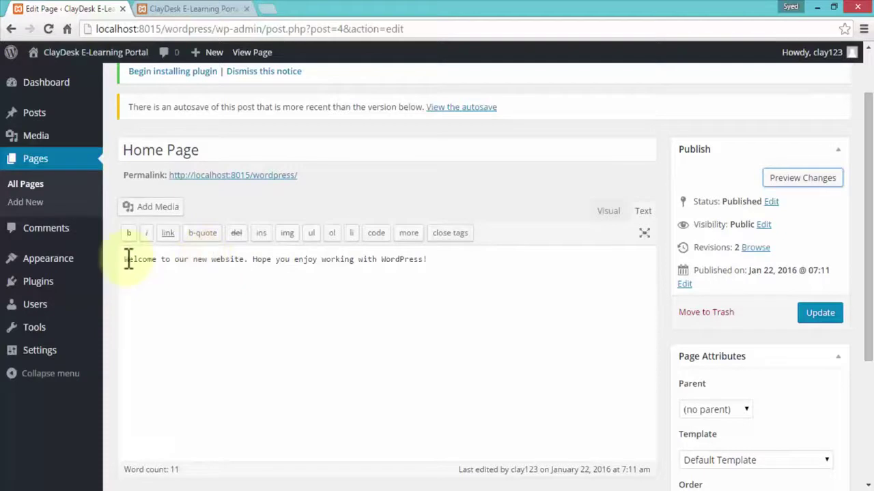
Make the word "Welcome" bold in the page's HTML source and inspect its opening and closing strong tags.
left_click_drag(125, 259, 156, 259)
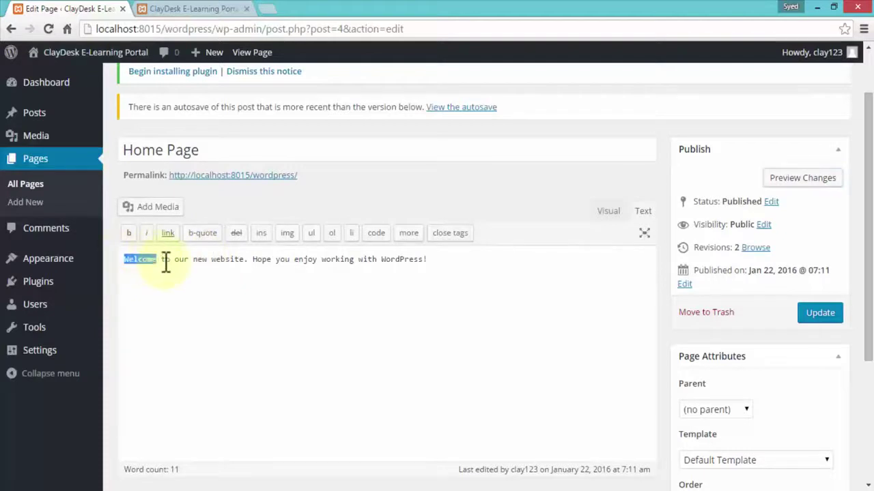
left_click(128, 233)
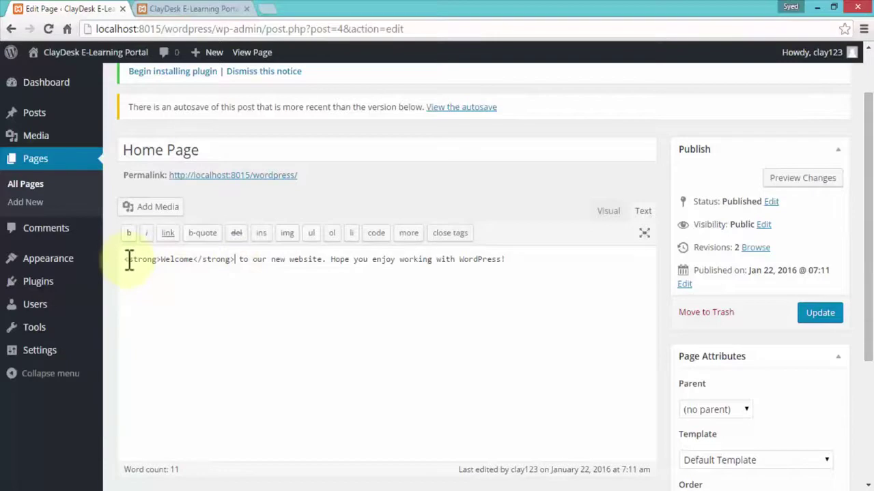
left_click_drag(125, 259, 160, 259)
left_click_drag(193, 259, 234, 259)
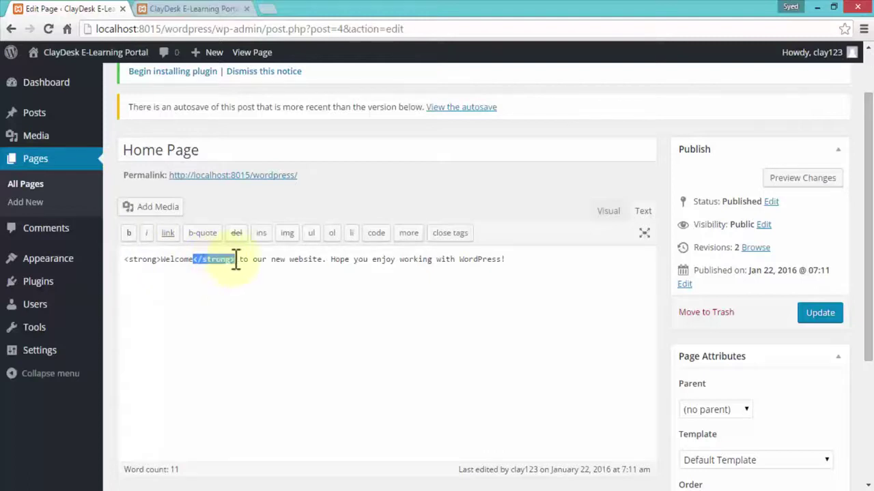
left_click(217, 296)
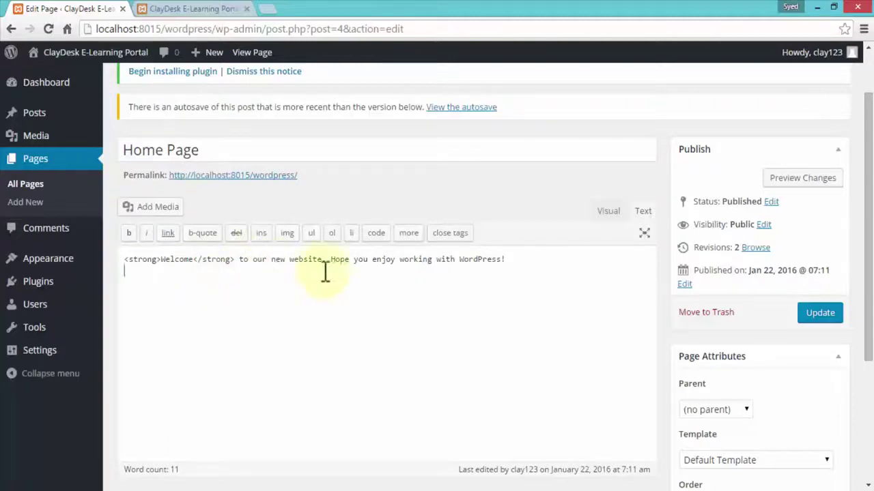
Check how the bold word renders in the visual editor, and return to the HTML source.
left_click(645, 219)
left_click(608, 212)
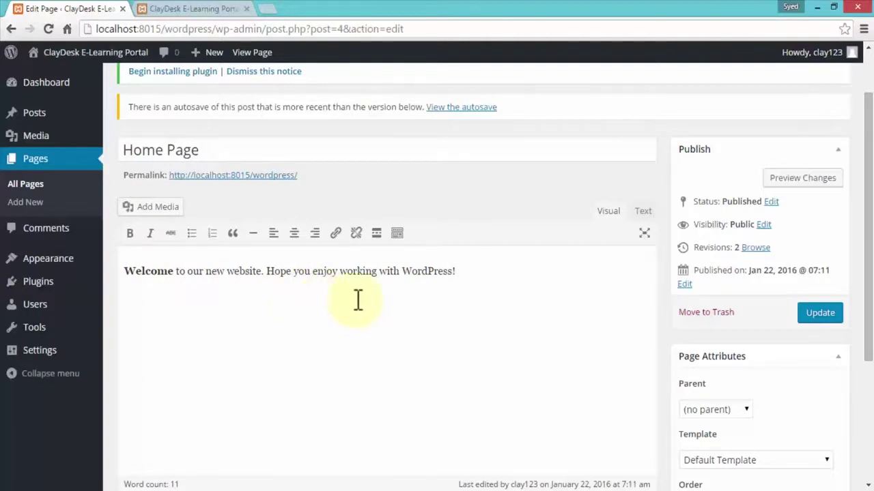
left_click(642, 212)
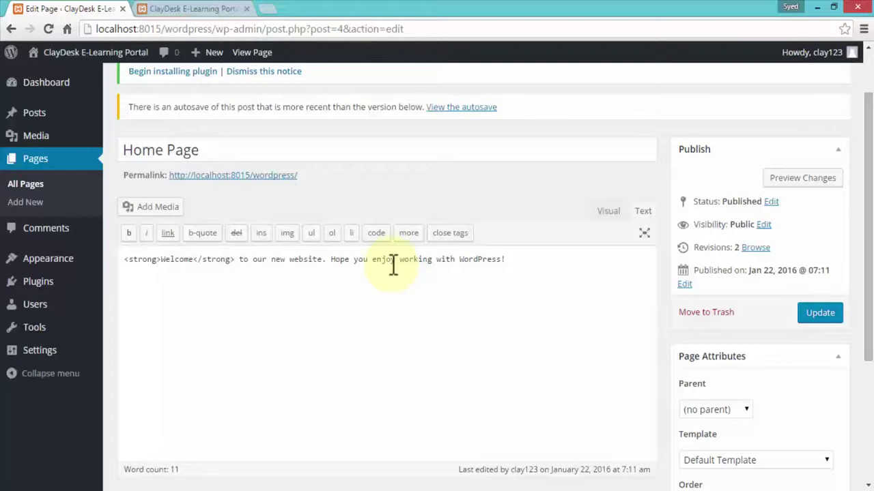
Italicize the word "website" in the first sentence using the visual editor.
left_click(607, 212)
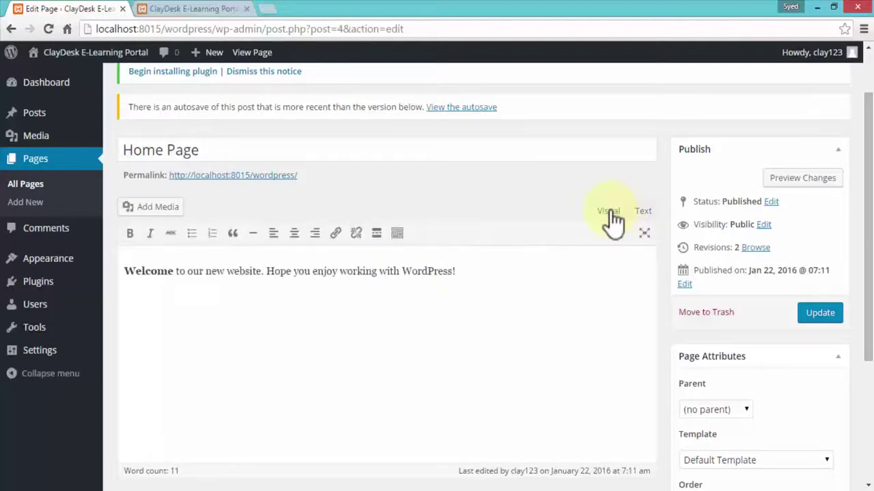
double_click(245, 273)
left_click(151, 236)
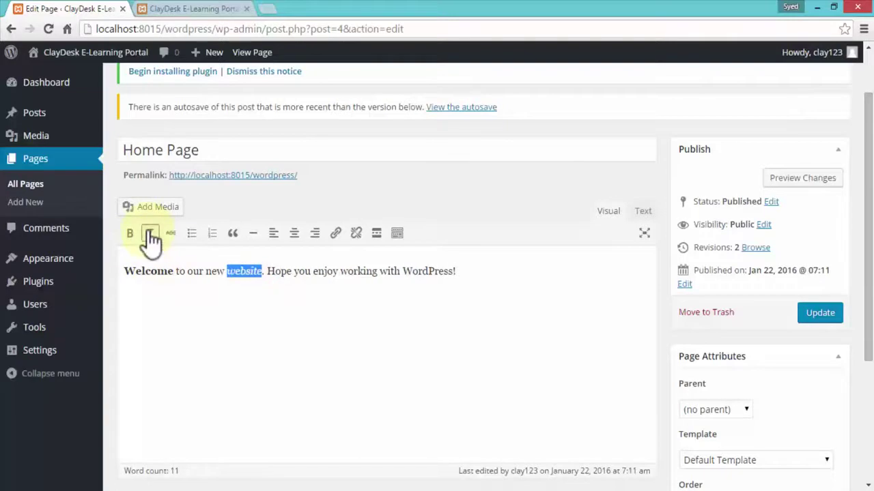
left_click(267, 275)
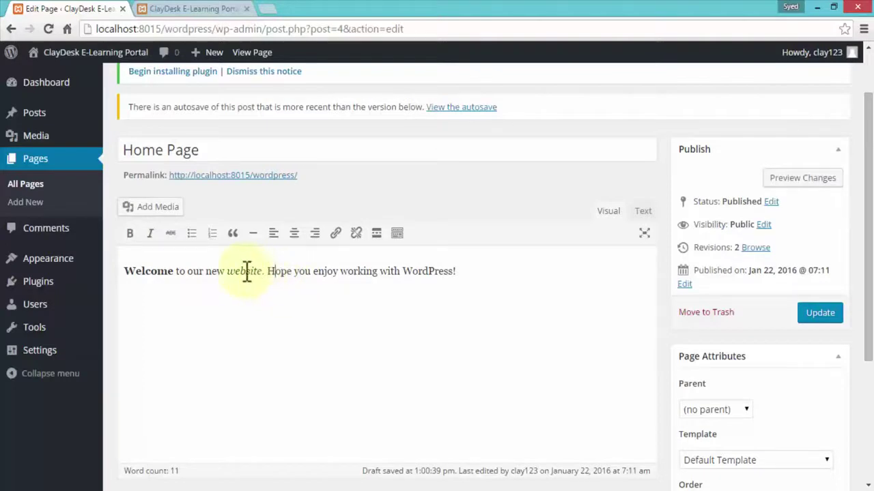
Examine the em tags around "website" in the HTML source.
left_click(642, 212)
left_click_drag(289, 259, 306, 260)
left_click_drag(307, 259, 364, 260)
left_click(322, 259)
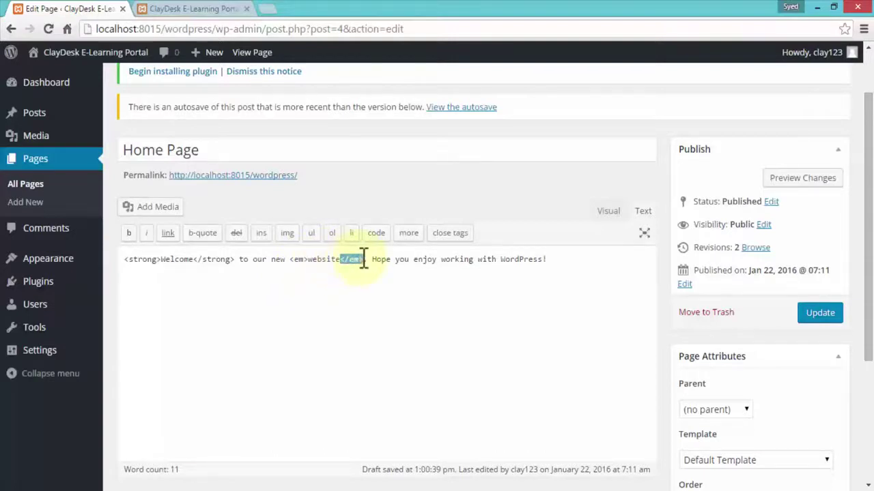
Enclose the entire body text in <center> and </center> tags in the HTML source.
left_click(389, 292)
type("<")
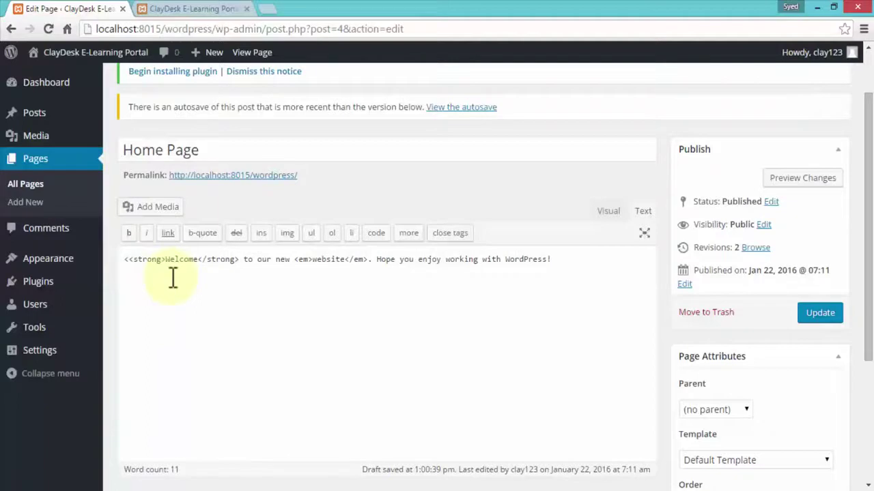
type("center")
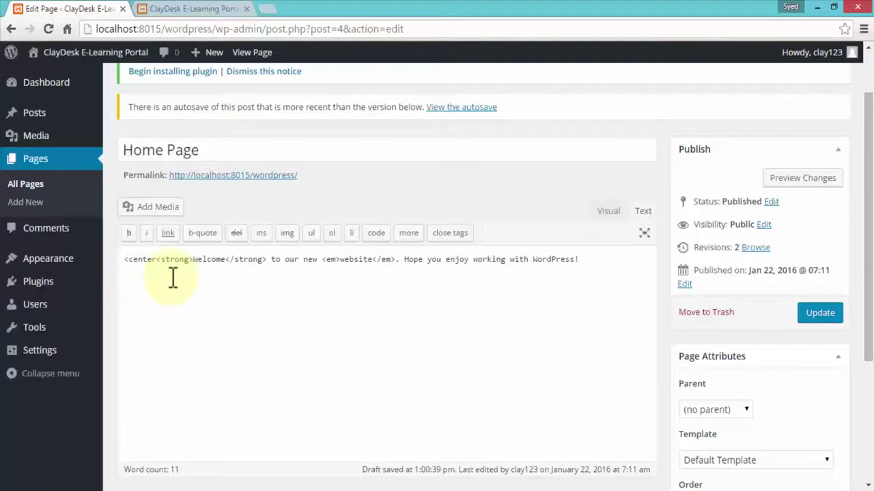
type(">")
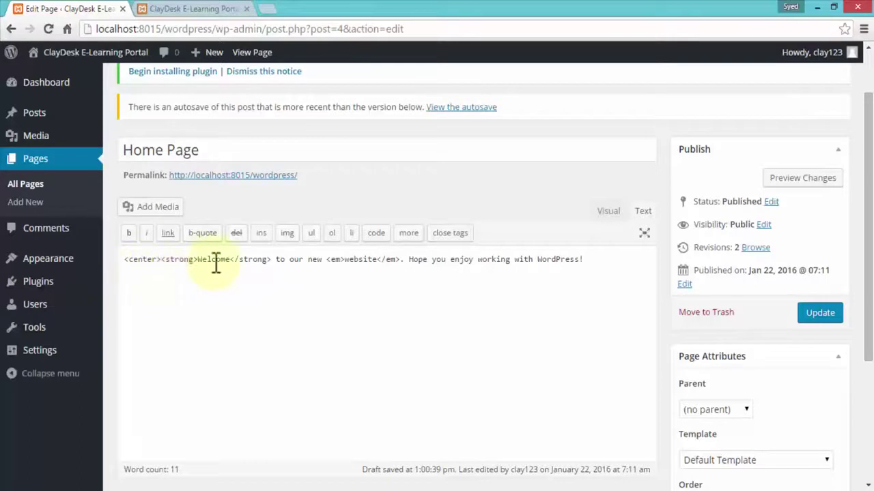
left_click(602, 257)
type(">")
left_click_drag(583, 258, 164, 260)
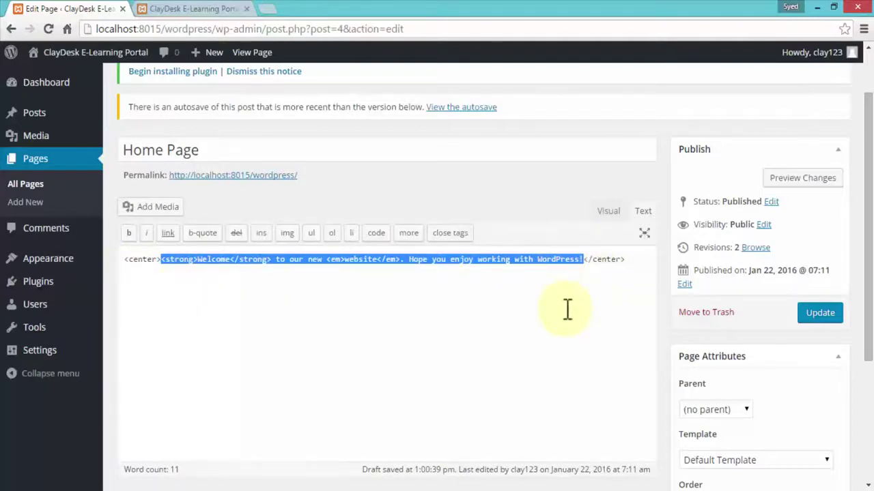
Preview the page to examine the text's centring, and compare it with the visual editor.
left_click(810, 179)
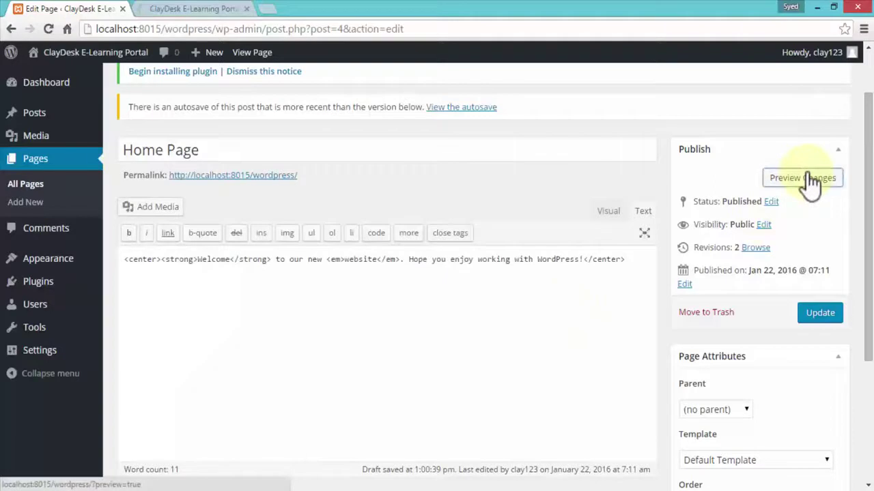
left_click(196, 10)
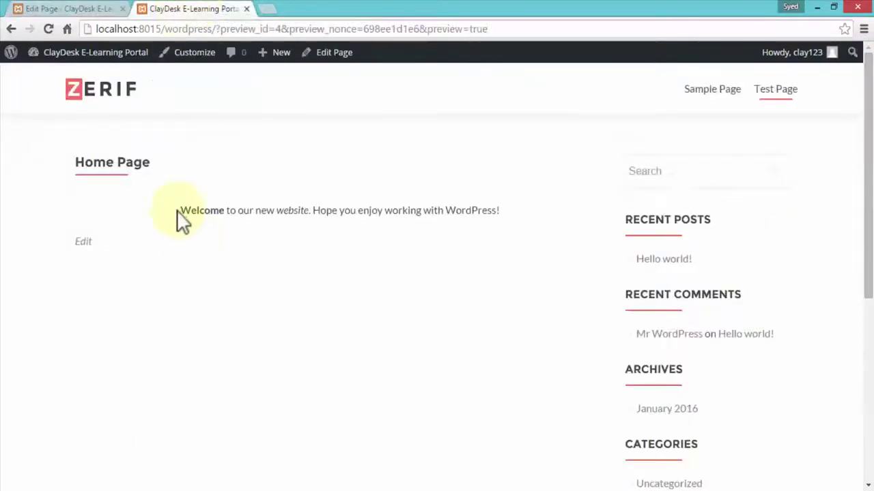
left_click_drag(181, 211, 501, 210)
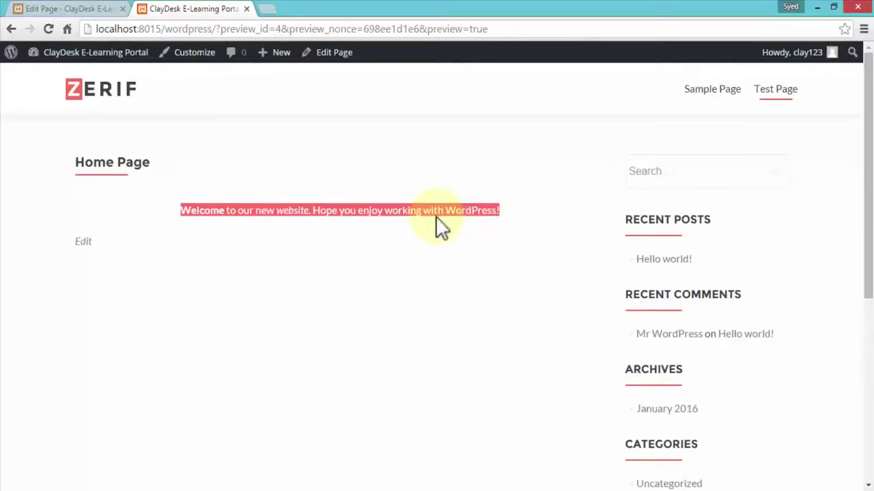
left_click(73, 10)
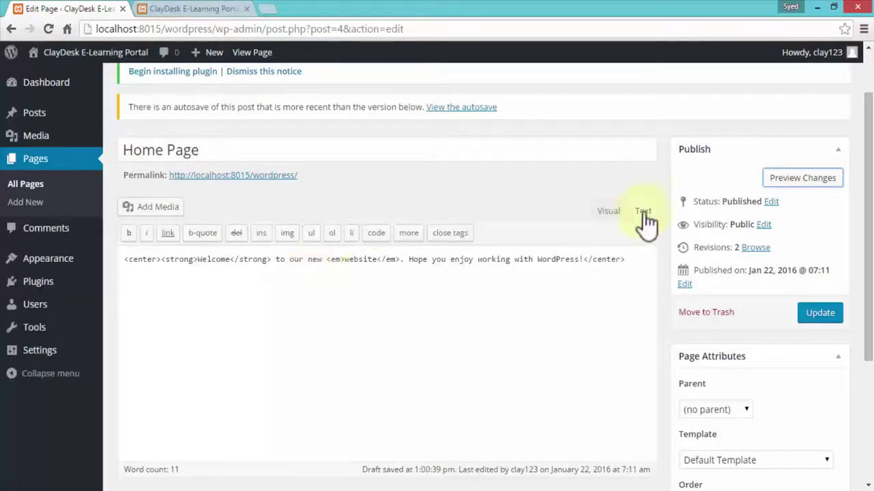
left_click(609, 213)
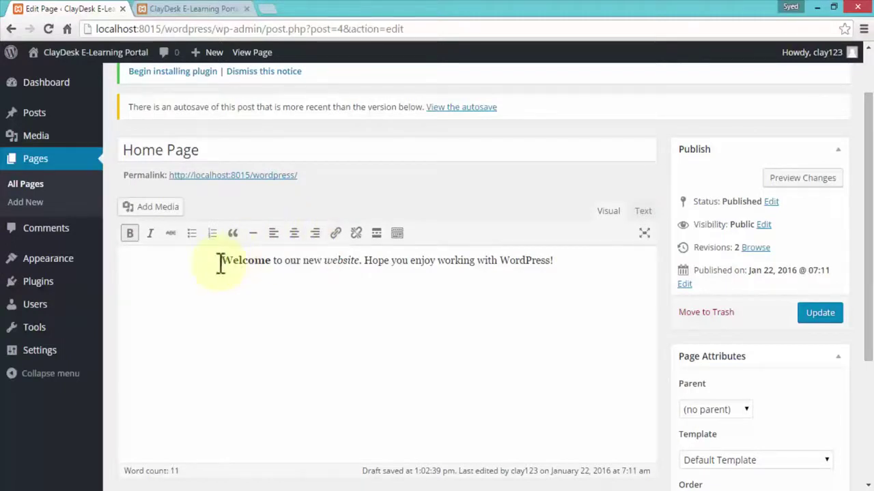
Remove the opening and closing center tags from the HTML source and preview the changes.
left_click(640, 213)
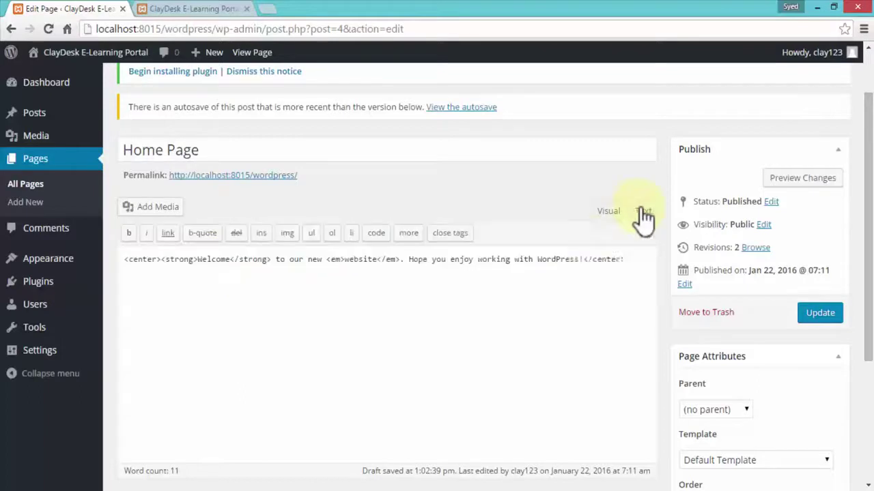
left_click_drag(584, 259, 632, 260)
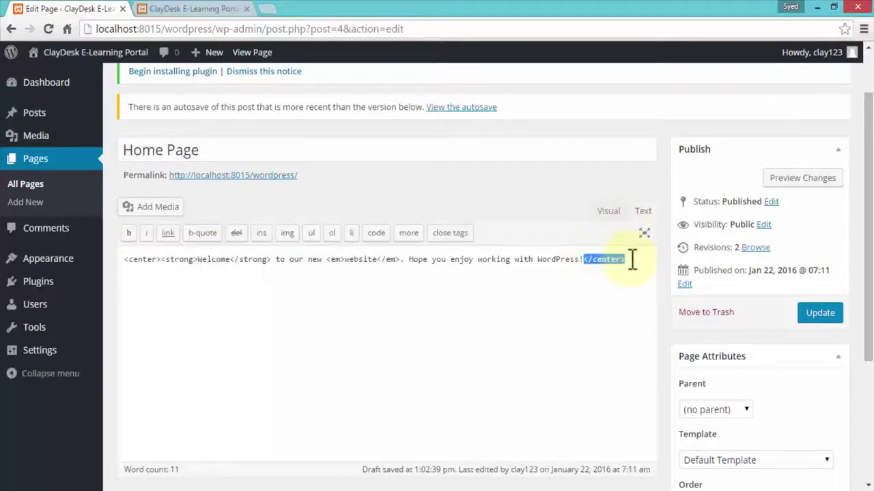
key("Delete")
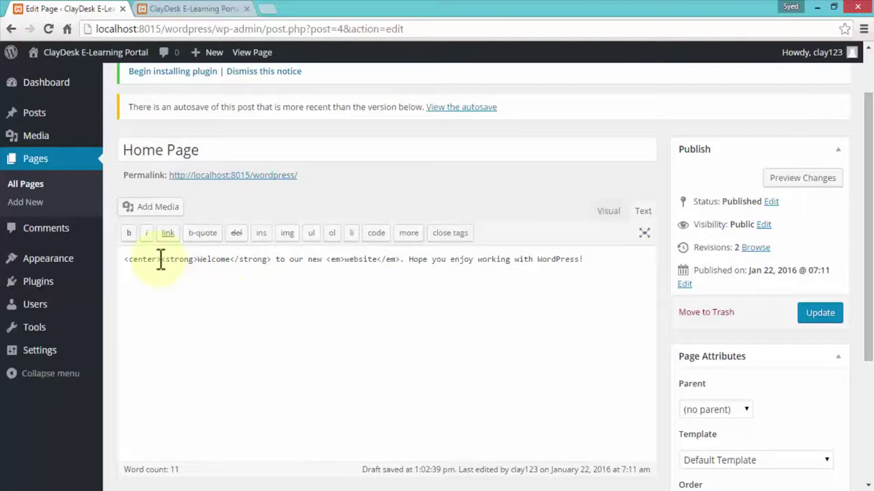
left_click_drag(160, 259, 124, 259)
key("Delete")
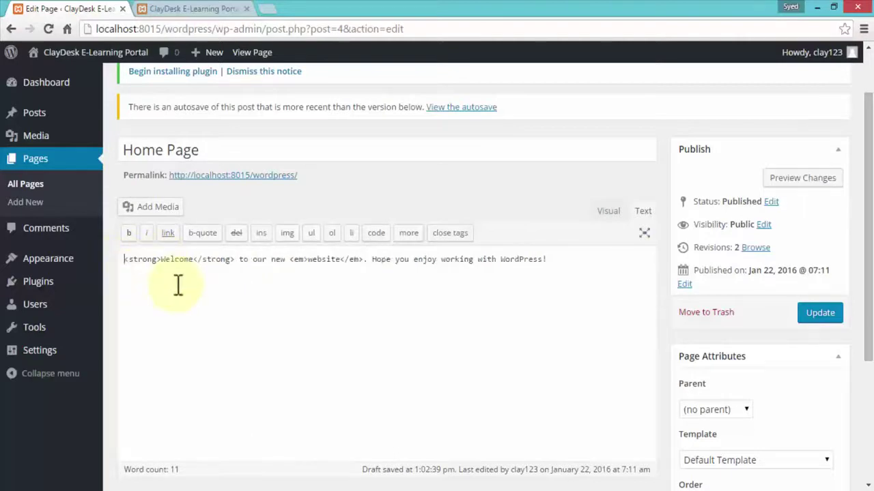
left_click(798, 179)
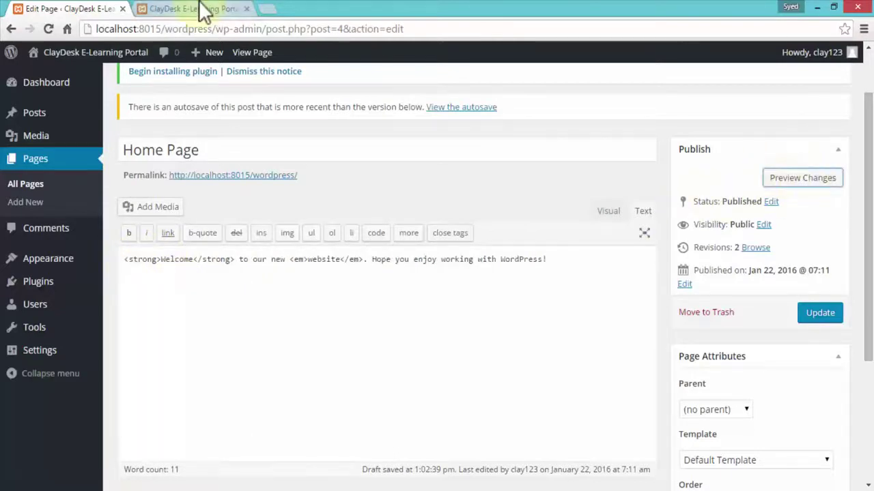
Examine the alignment of the welcome text in the page preview, and return to the page editor.
left_click(205, 10)
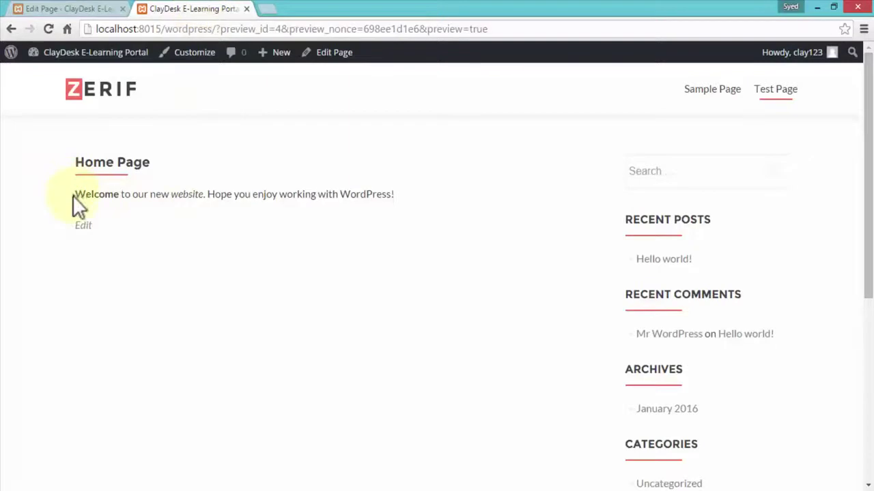
left_click_drag(75, 195, 438, 200)
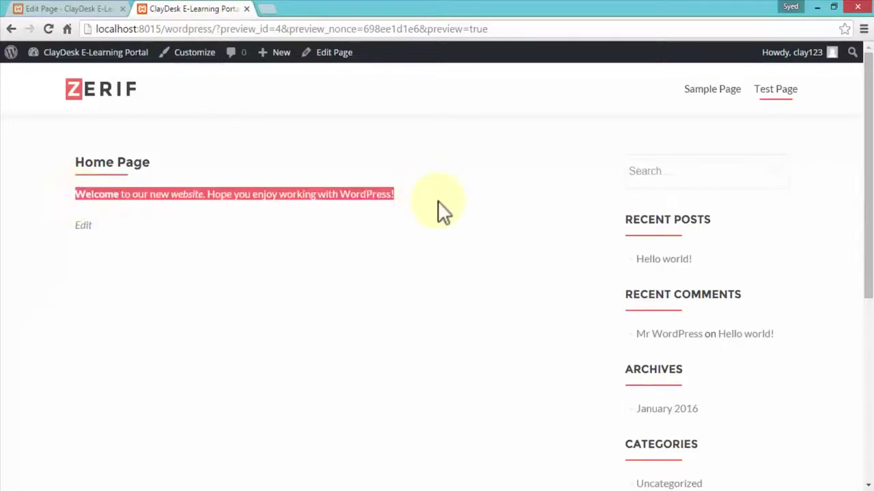
left_click(72, 9)
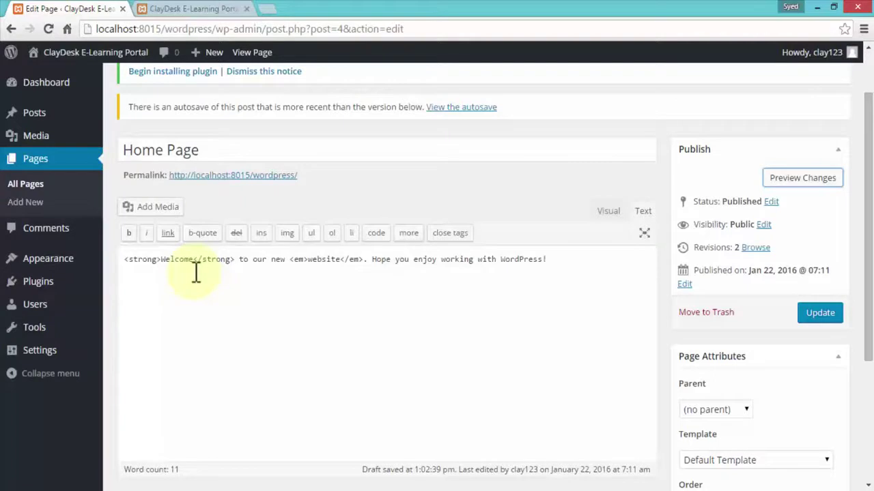
In the visual editor, add a second paragraph reading "We are going to create our own e-commerce website" below the welcome text.
left_click(604, 213)
left_click(477, 271)
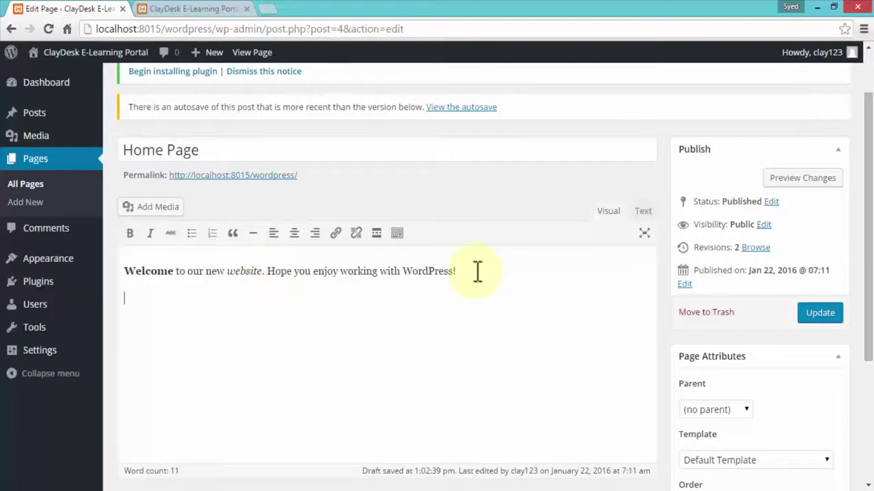
type("We are goin to")
key("BackSpace")
key("BackSpace")
type("g to create our own e-commerce website")
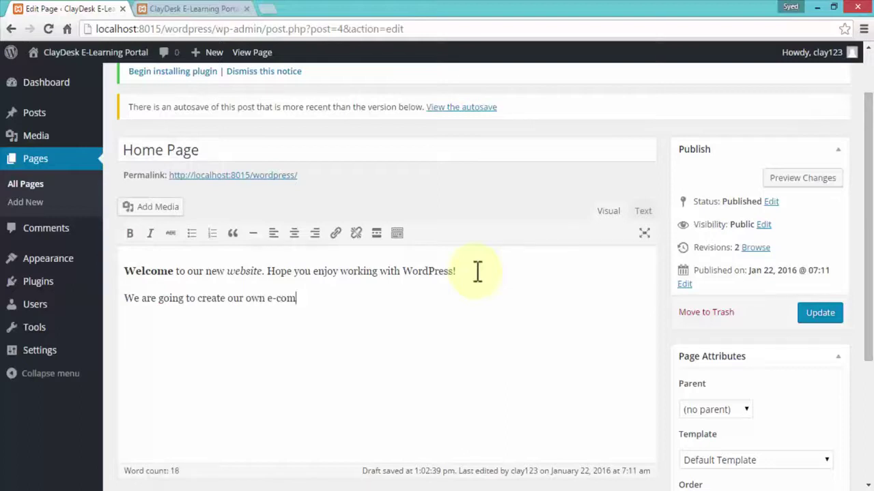
Format the entire second paragraph as a blockquote and preview the page.
left_click_drag(371, 298, 124, 299)
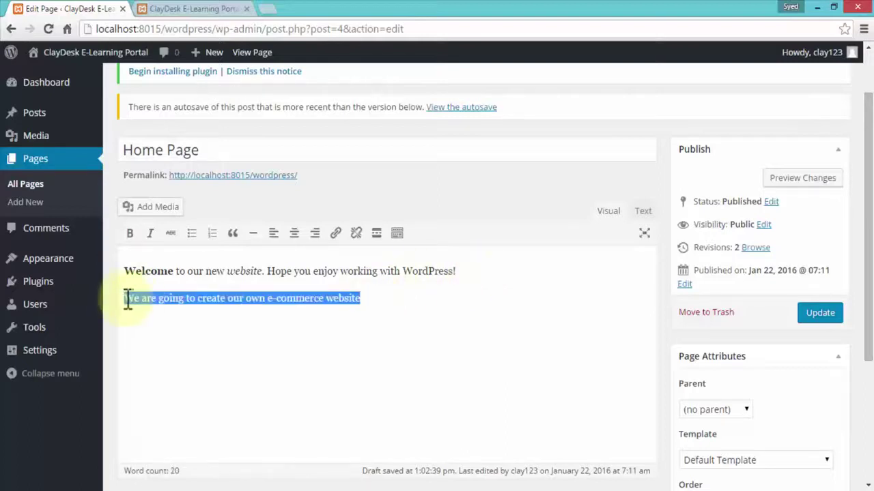
left_click(232, 235)
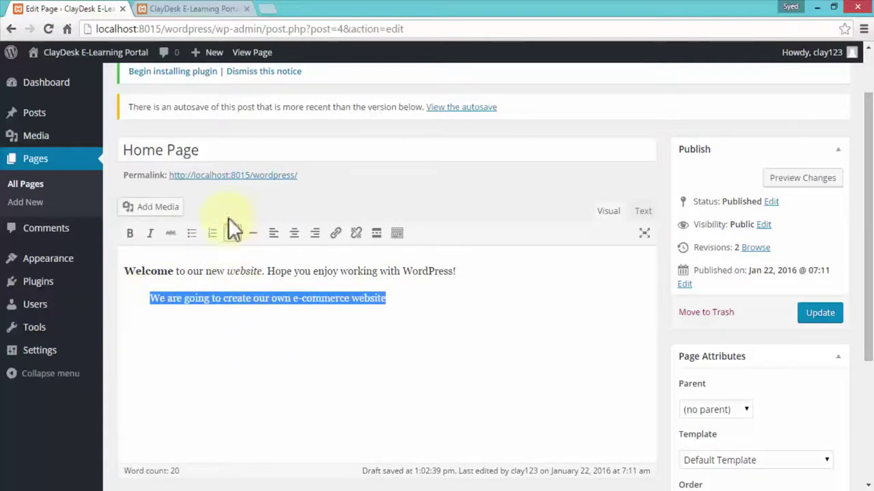
left_click(818, 180)
left_click(201, 9)
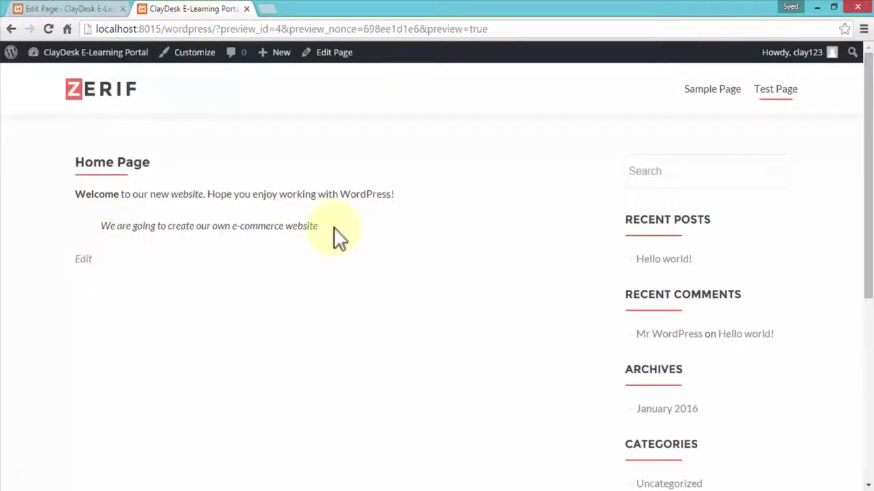
Return to the page editor and remove the blockquote formatting from the second paragraph.
left_click(91, 9)
left_click(243, 329)
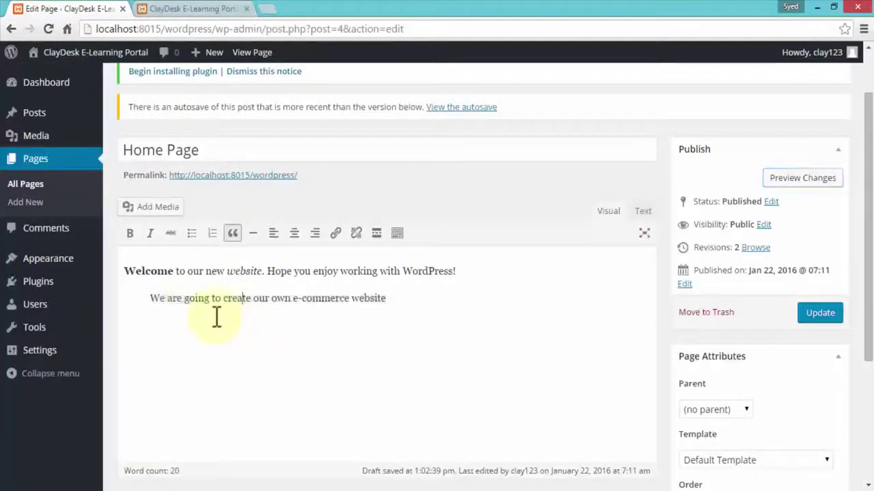
left_click(232, 235)
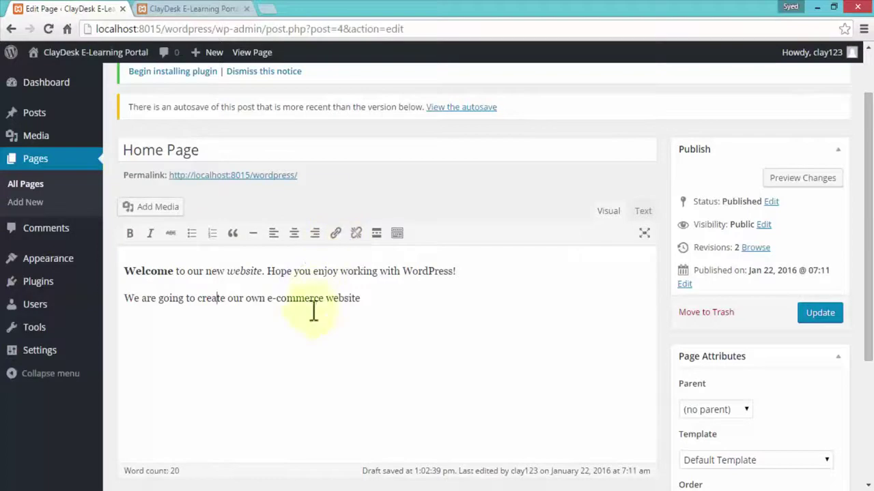
left_click_drag(267, 298, 362, 298)
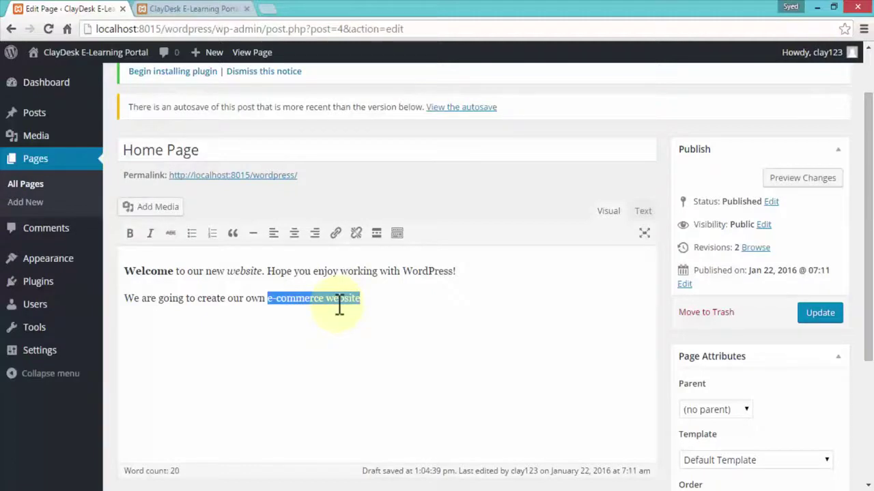
left_click(336, 236)
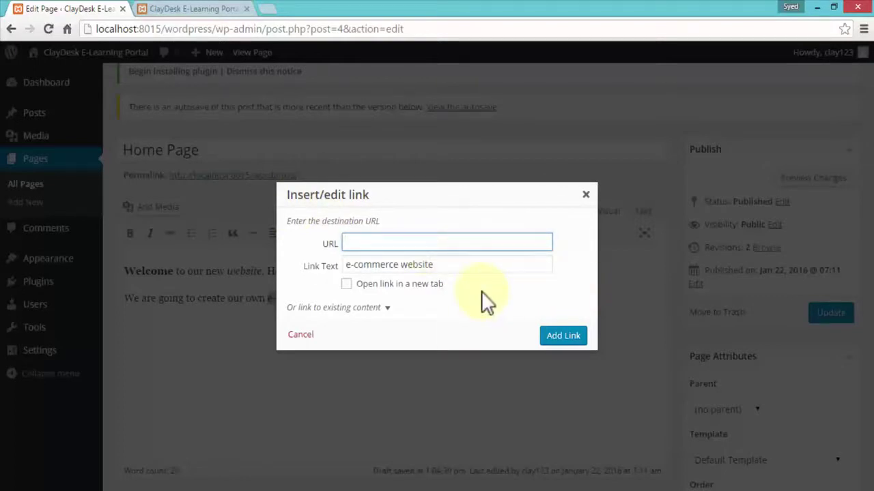
type("https:")
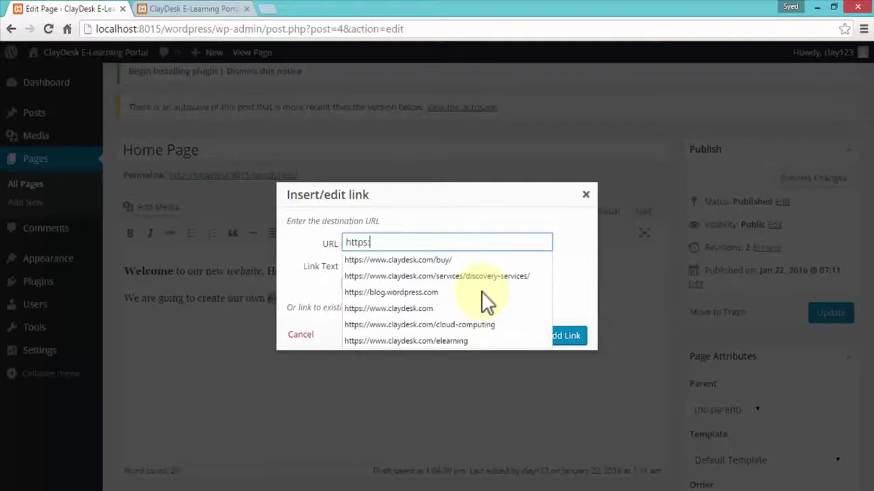
type("//www.claydesk.com")
left_click(440, 260)
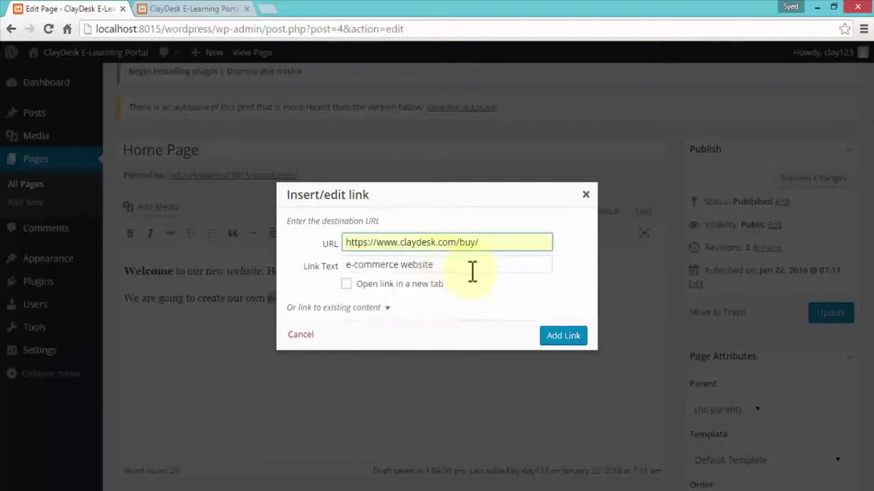
left_click(347, 285)
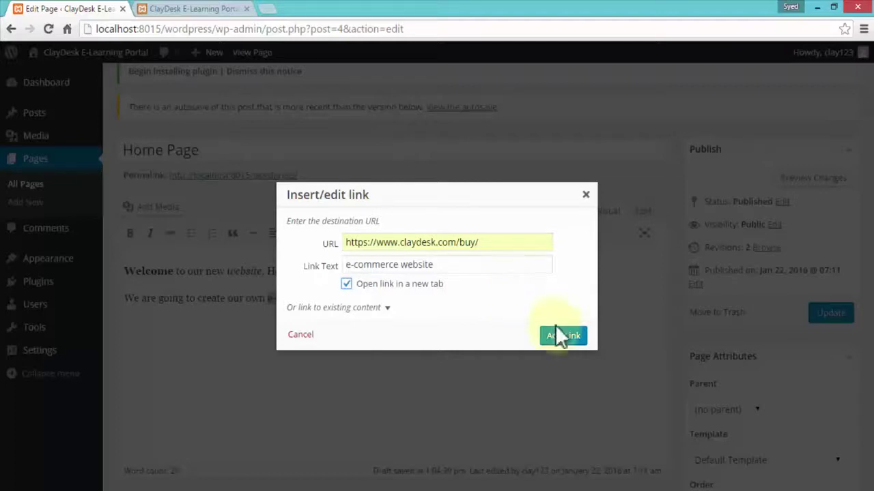
left_click(577, 337)
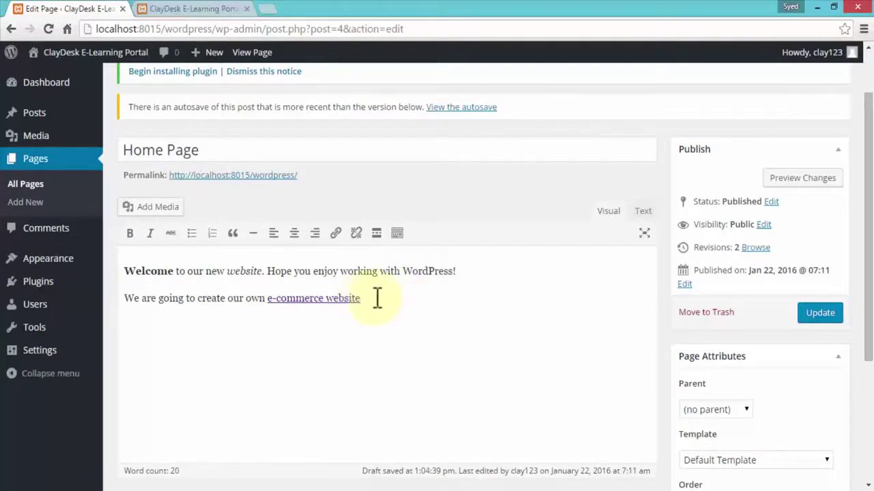
Examine the anchor tag, its href and target attributes, and the link text in the HTML source.
left_click(643, 211)
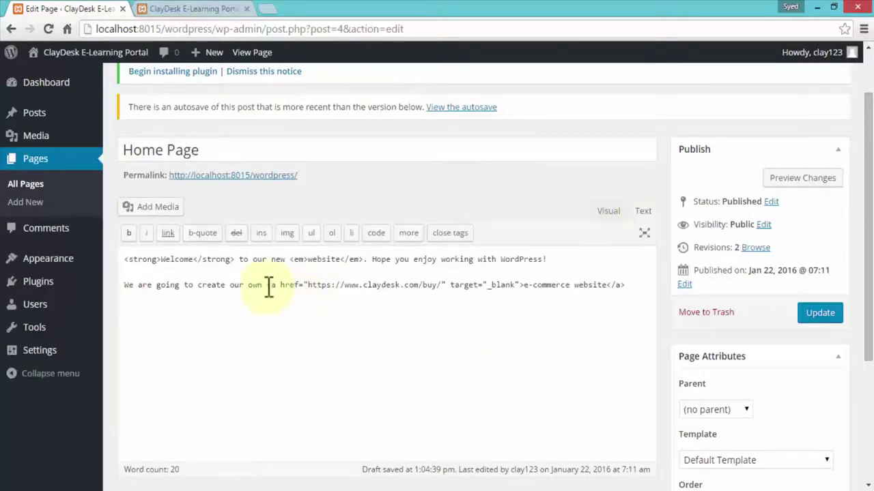
left_click_drag(267, 285, 300, 285)
left_click(320, 285)
left_click_drag(267, 285, 630, 306)
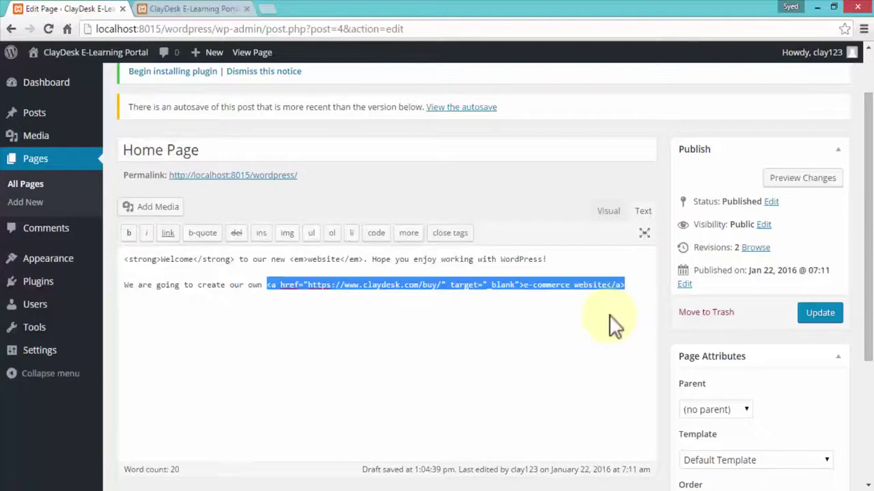
left_click(579, 287)
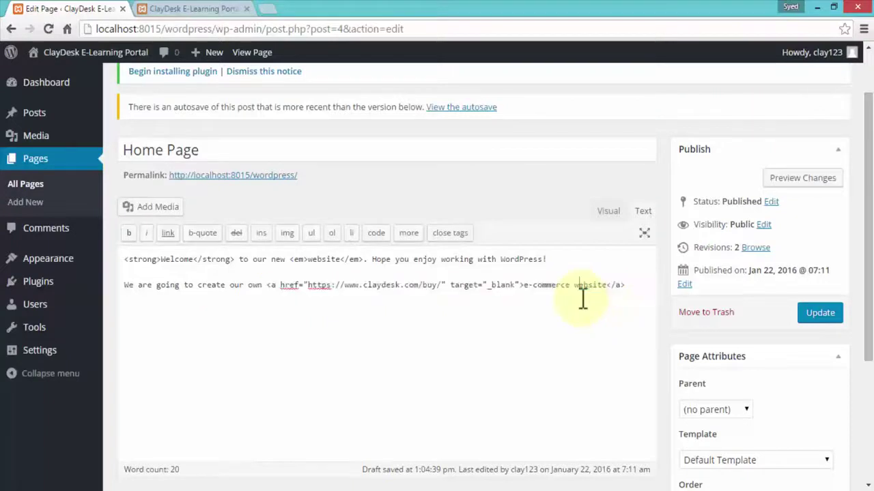
Preview the page and follow the "e-commerce website" link to test where it opens.
left_click(803, 178)
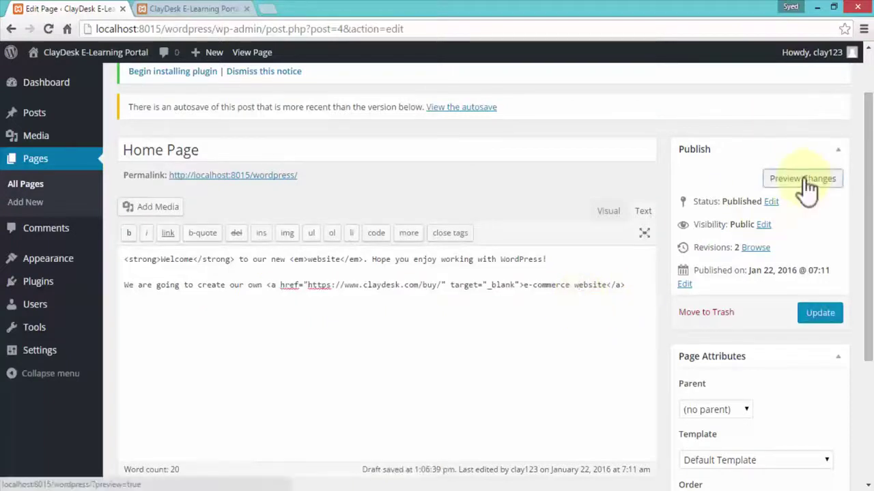
left_click(214, 10)
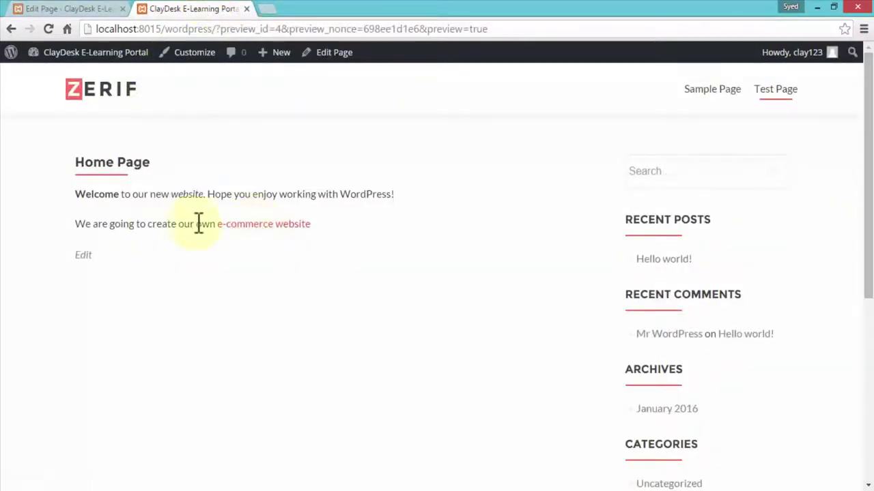
left_click(289, 227)
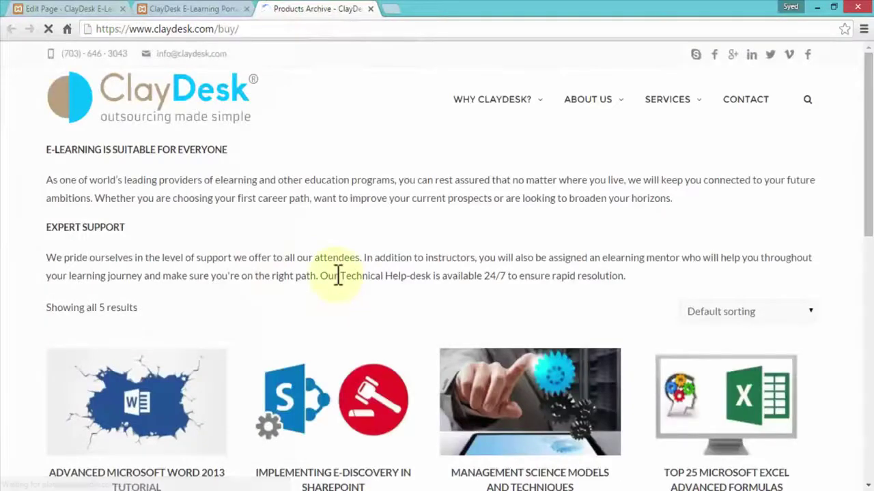
left_click(198, 9)
Delete the target="_blank" attribute and its extra space from the anchor tag in the HTML source.
left_click(68, 9)
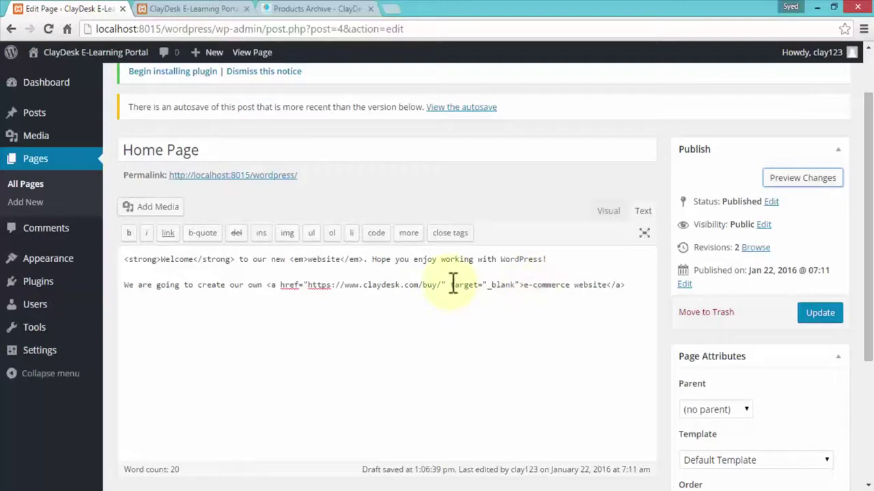
left_click_drag(451, 285, 520, 285)
key("BackSpace")
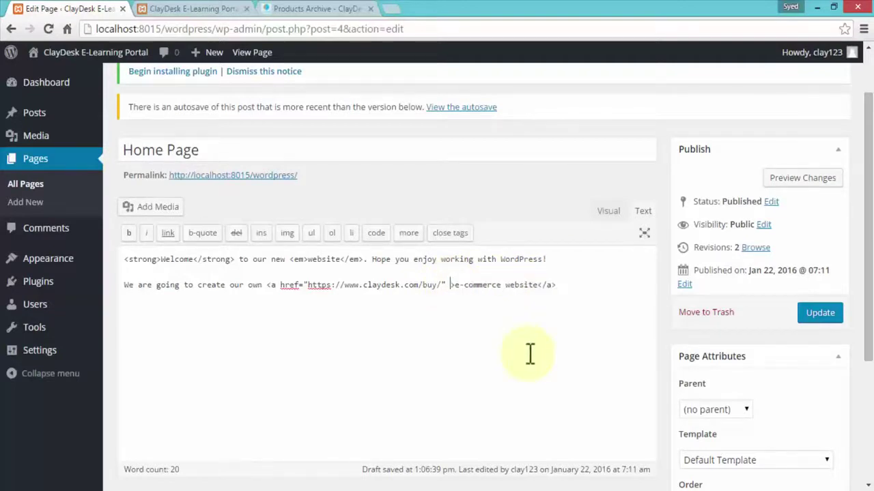
key("BackSpace")
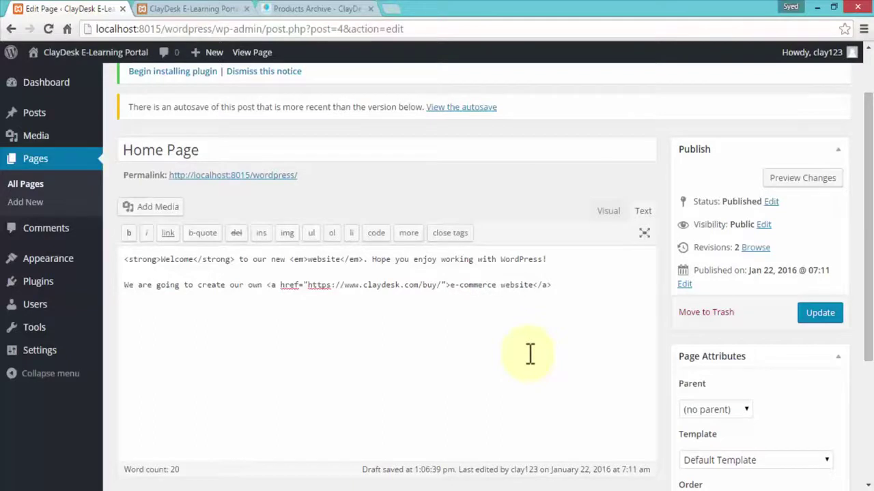
Preview the page without the target attribute and follow the "e-commerce website" link again.
left_click(822, 181)
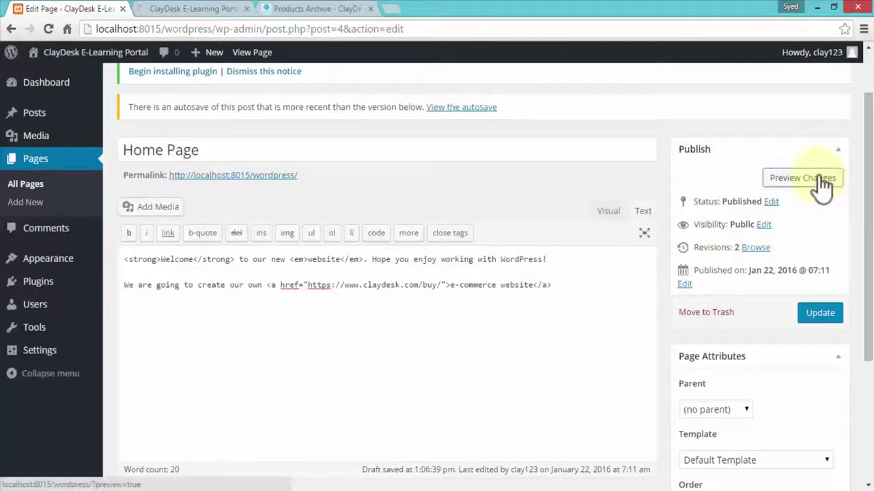
left_click(191, 9)
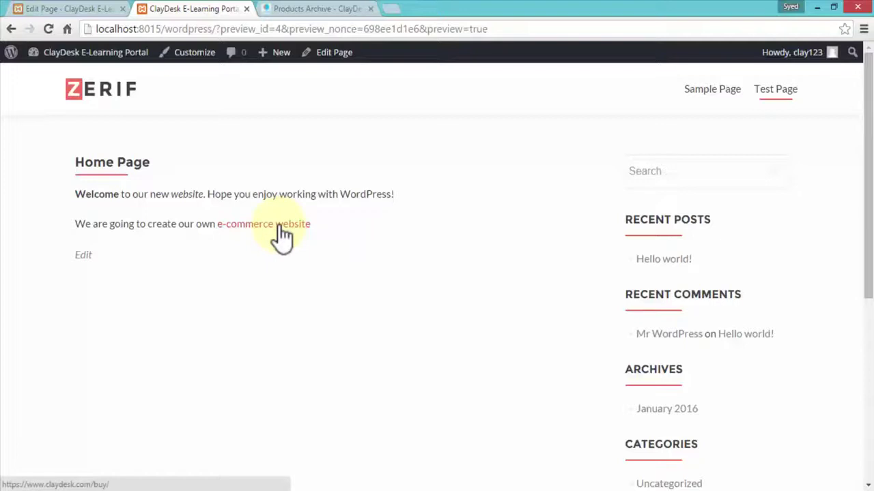
left_click(282, 235)
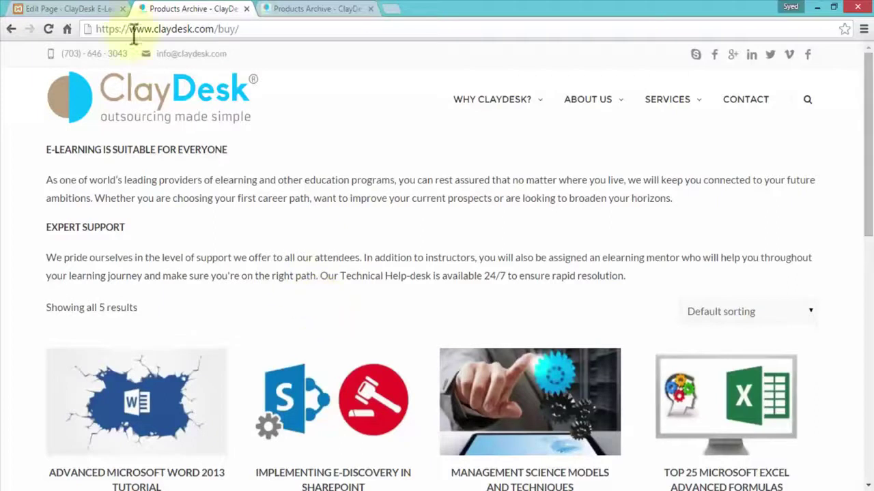
left_click(83, 8)
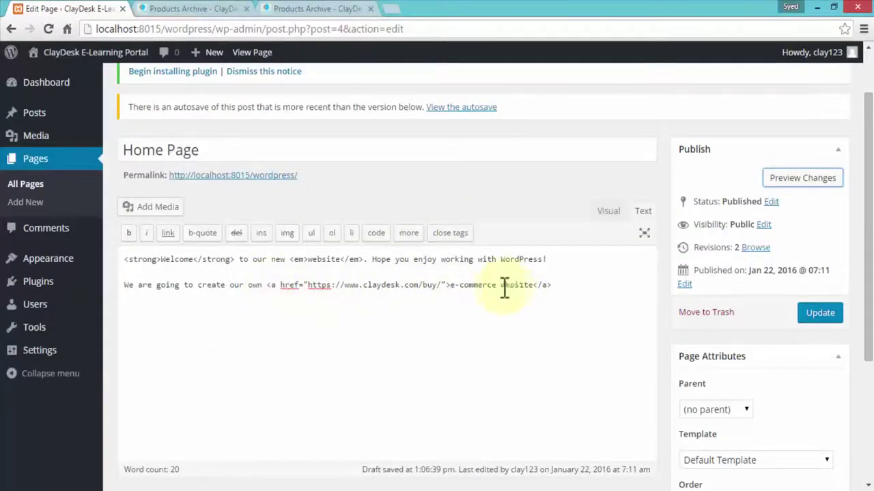
double_click(383, 287)
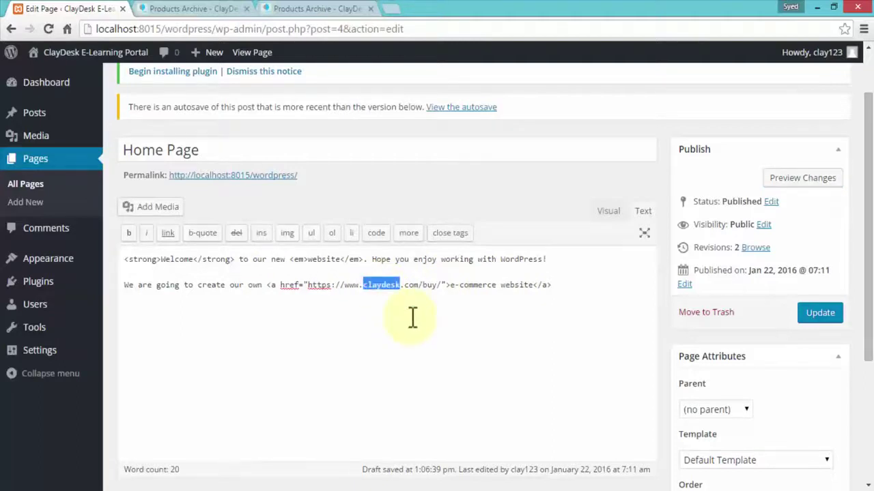
type("wordpress.org")
key("Delete")
key("Delete")
key("Delete")
key("Delete")
key("Delete")
key("Delete")
key("Delete")
key("Delete")
key("Delete")
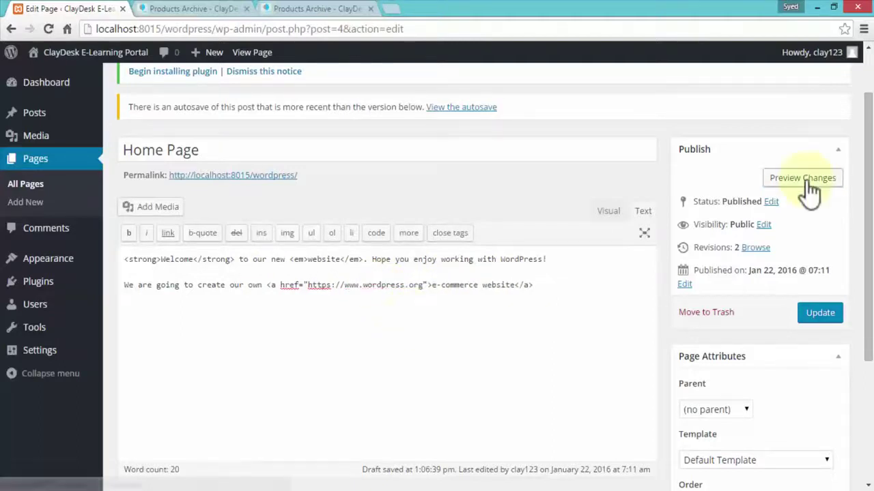
Preview the page, follow the link to the WordPress.org address, and return to the page editor.
left_click(803, 178)
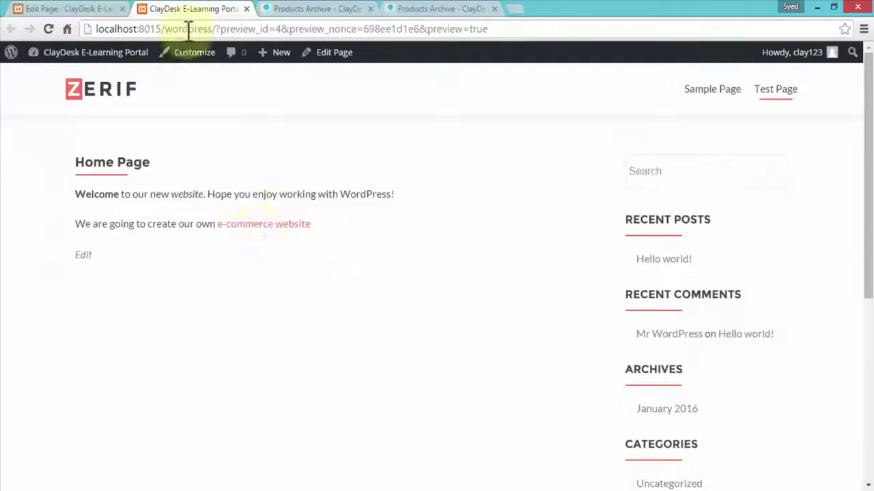
left_click(258, 229)
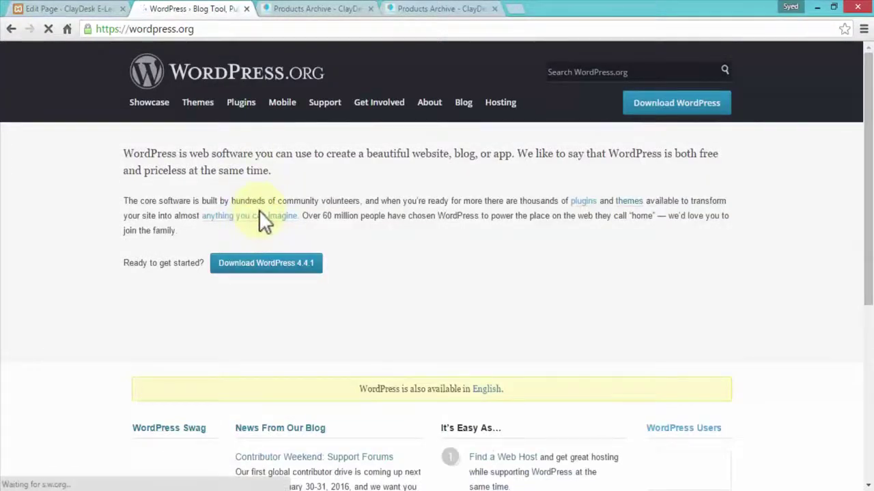
key("ctrl+shift+Tab")
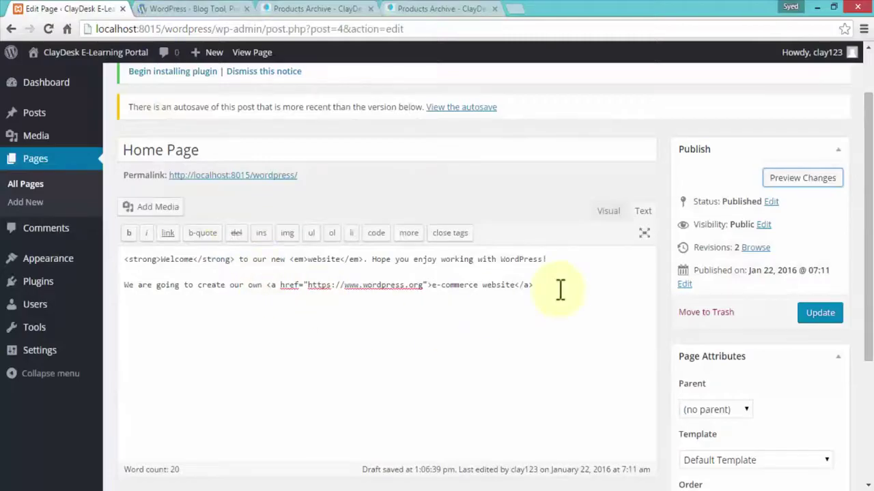